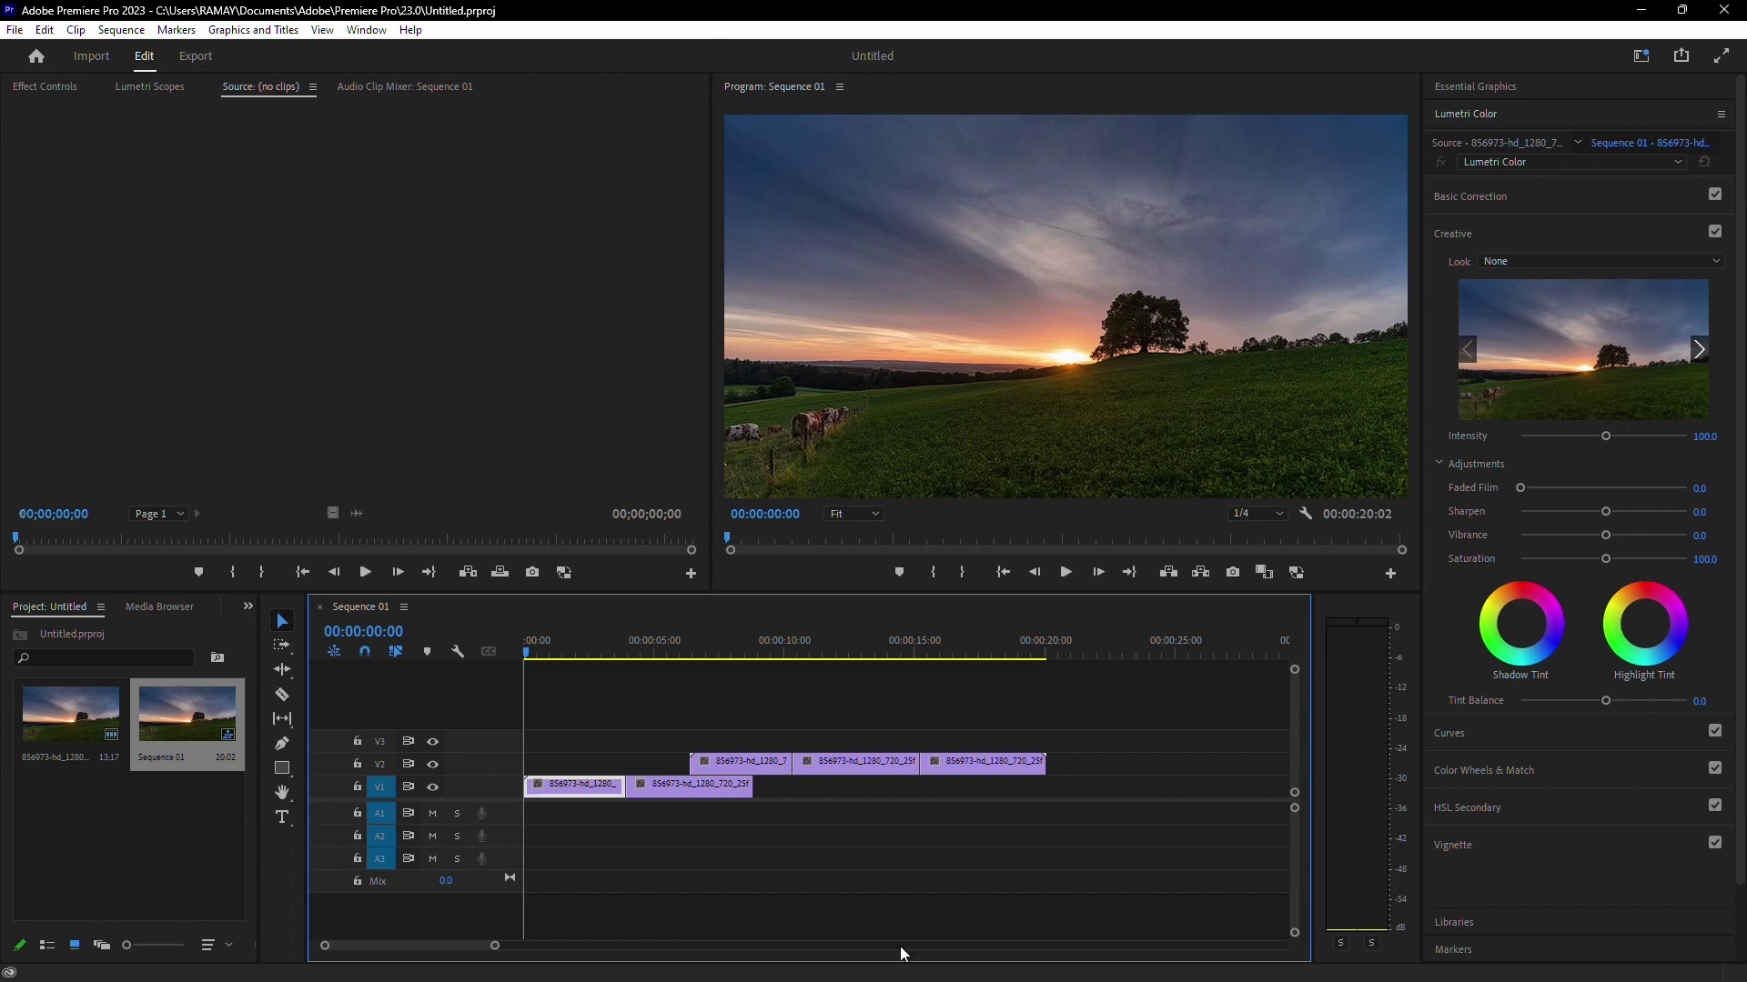
- Open File Explorer on Local Disk (D:) and move the window lower over Premiere Pro
{"action": "key", "text": "super+e"}
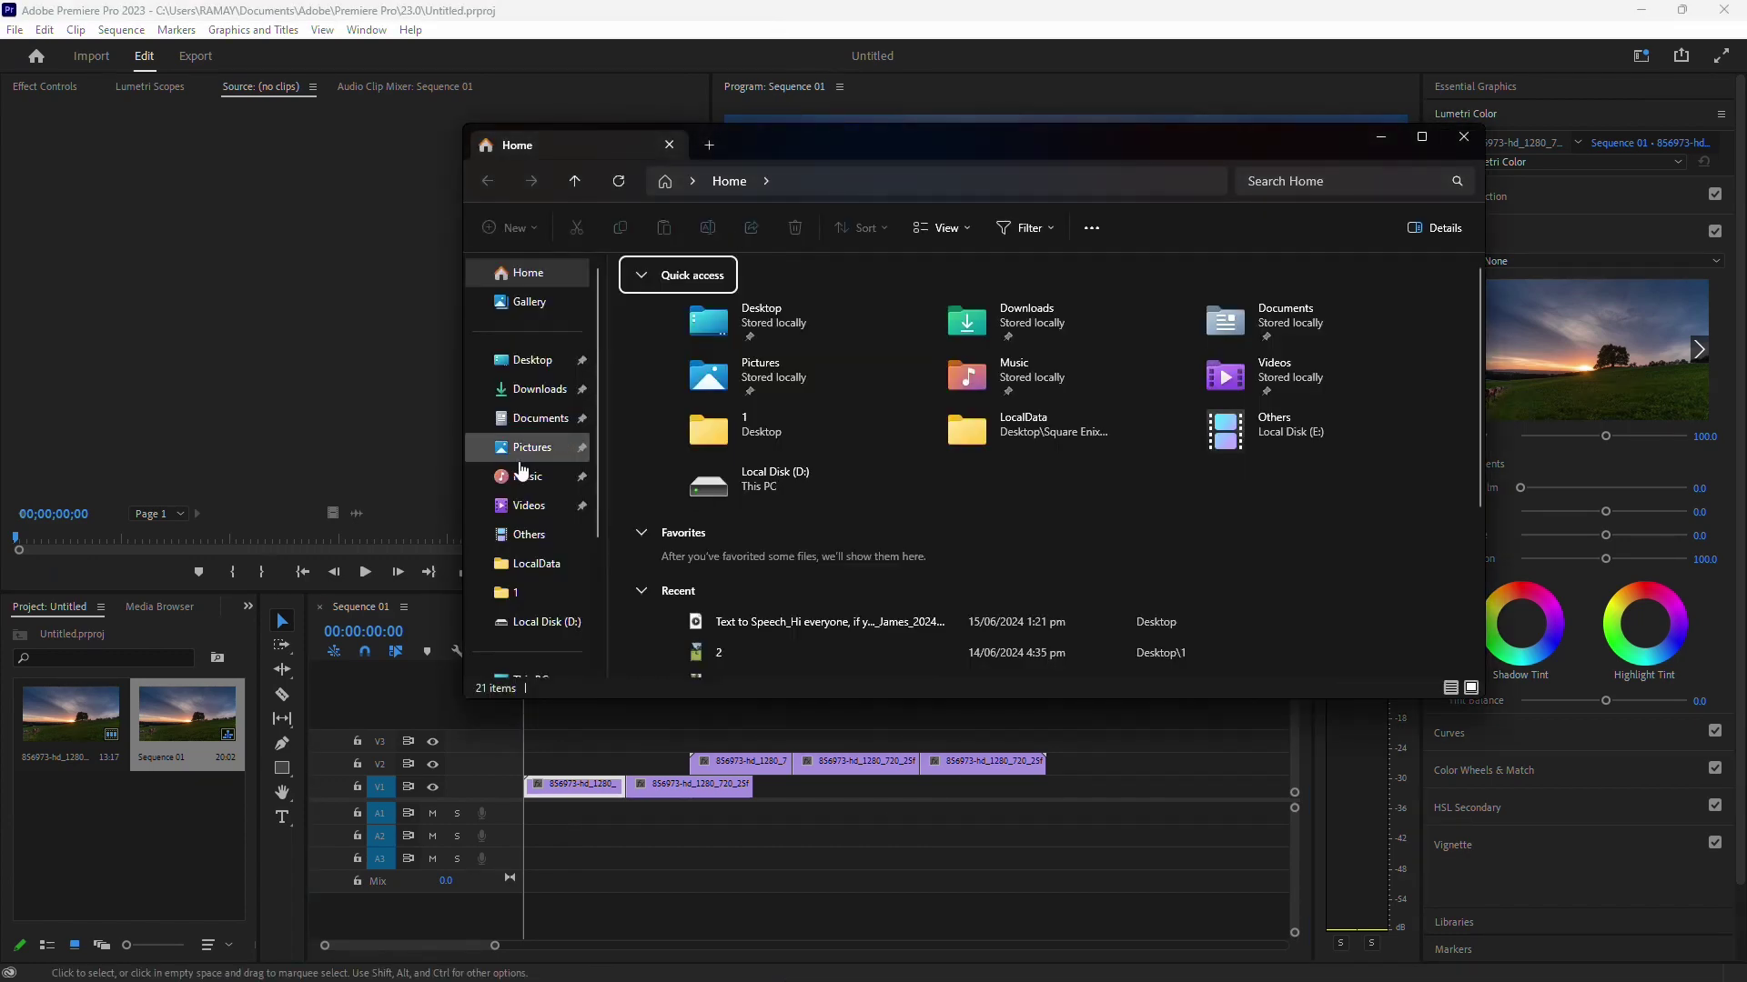
{"action": "scroll", "coordinate": [527, 552], "scroll_direction": "down", "scroll_amount": 2}
{"action": "left_click", "coordinate": [533, 558]}
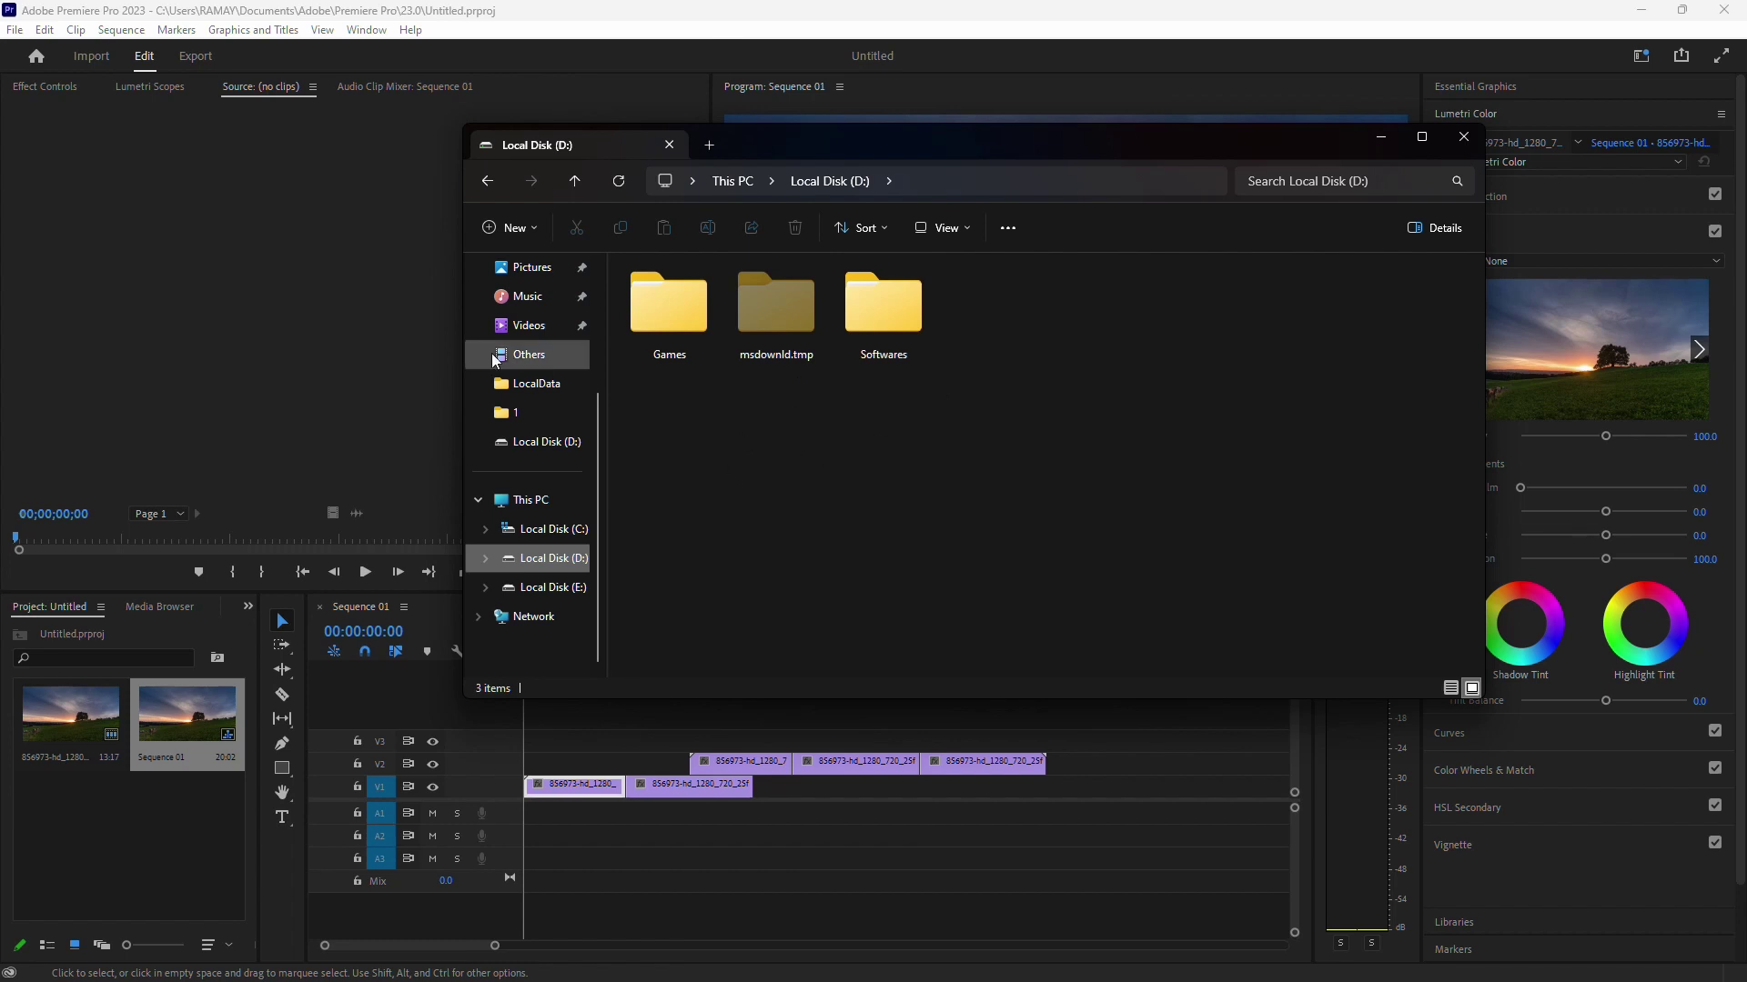
{"action": "scroll", "coordinate": [532, 380], "scroll_direction": "up", "scroll_amount": 2}
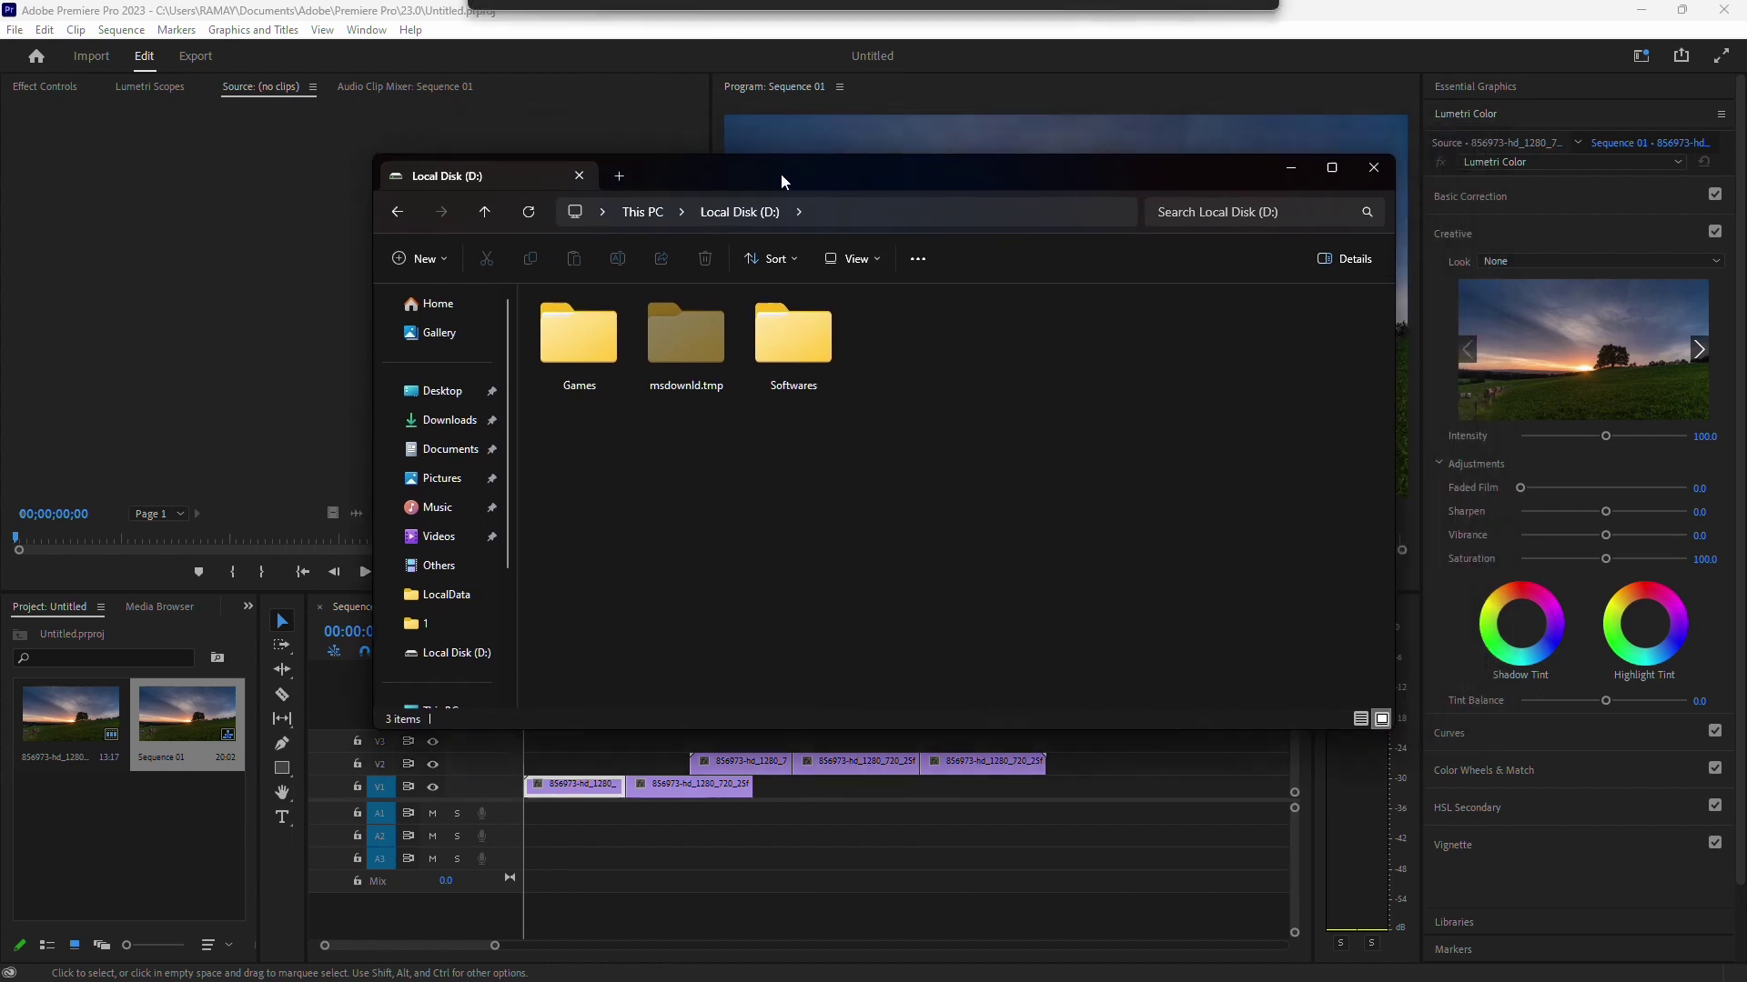
{"action": "left_click_drag", "start_coordinate": [865, 145], "coordinate": [804, 272]}
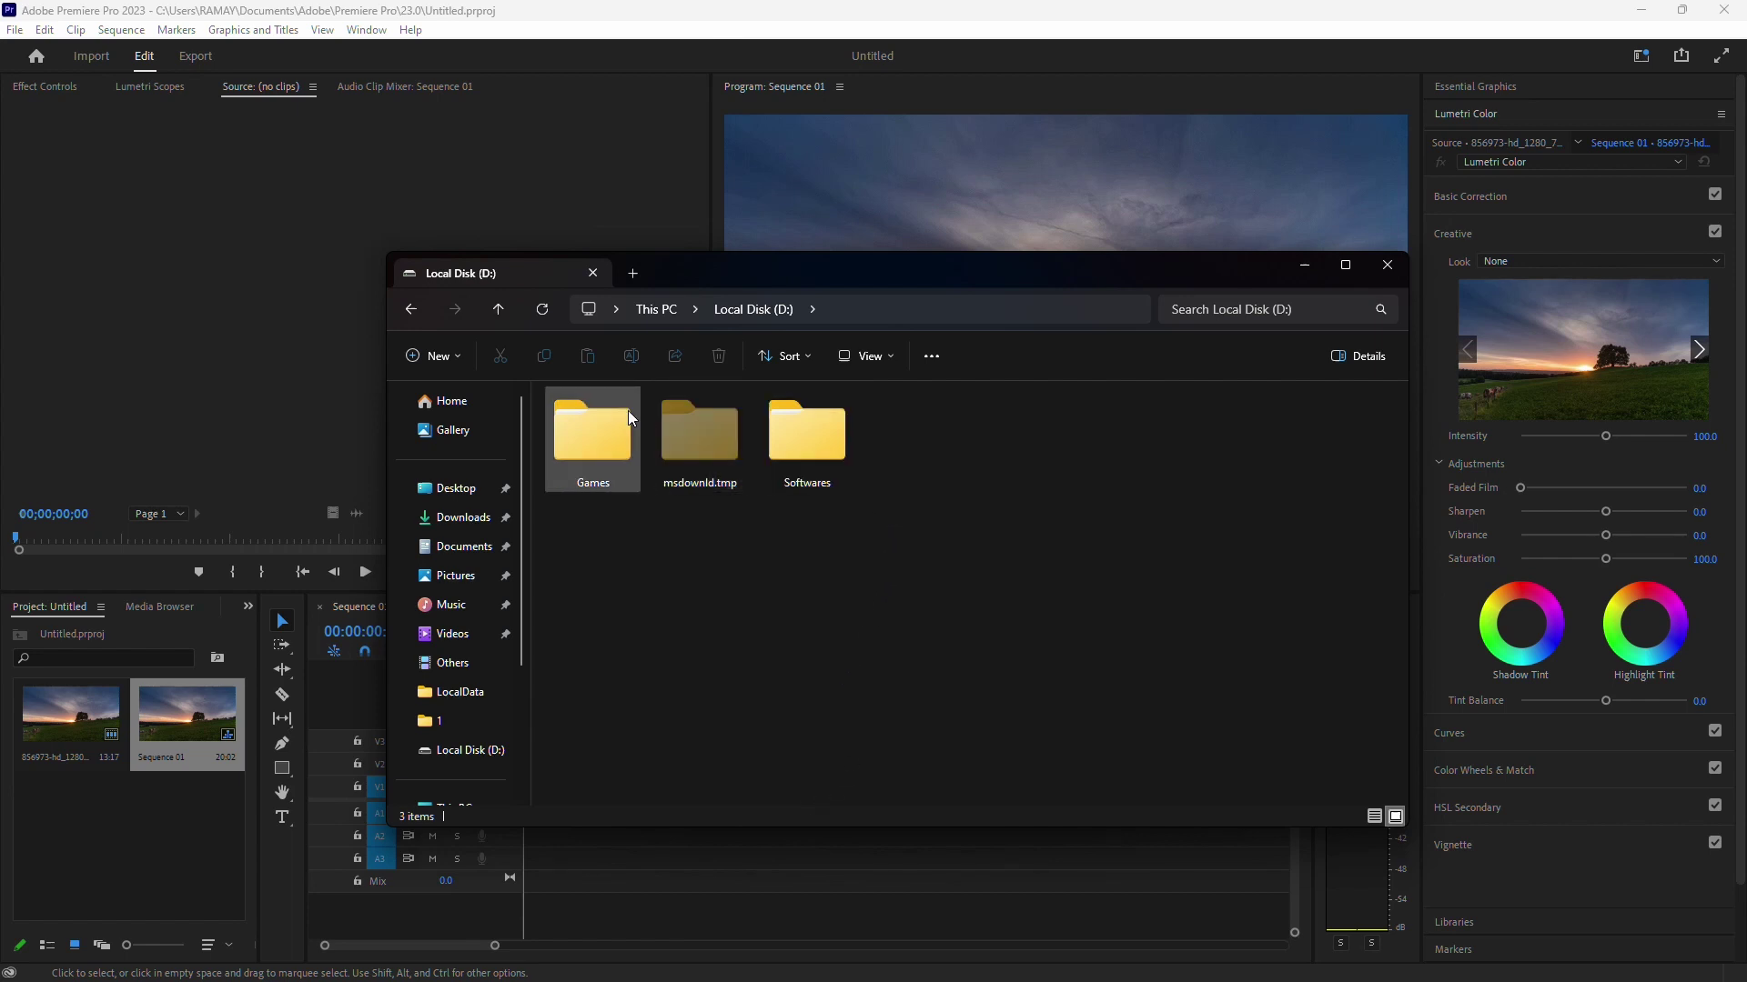
- Browse Documents > Adobe > Premiere Pro > 23.0 and select the Adobe Premiere Pro Auto-Save folder
{"action": "left_click", "coordinate": [454, 551]}
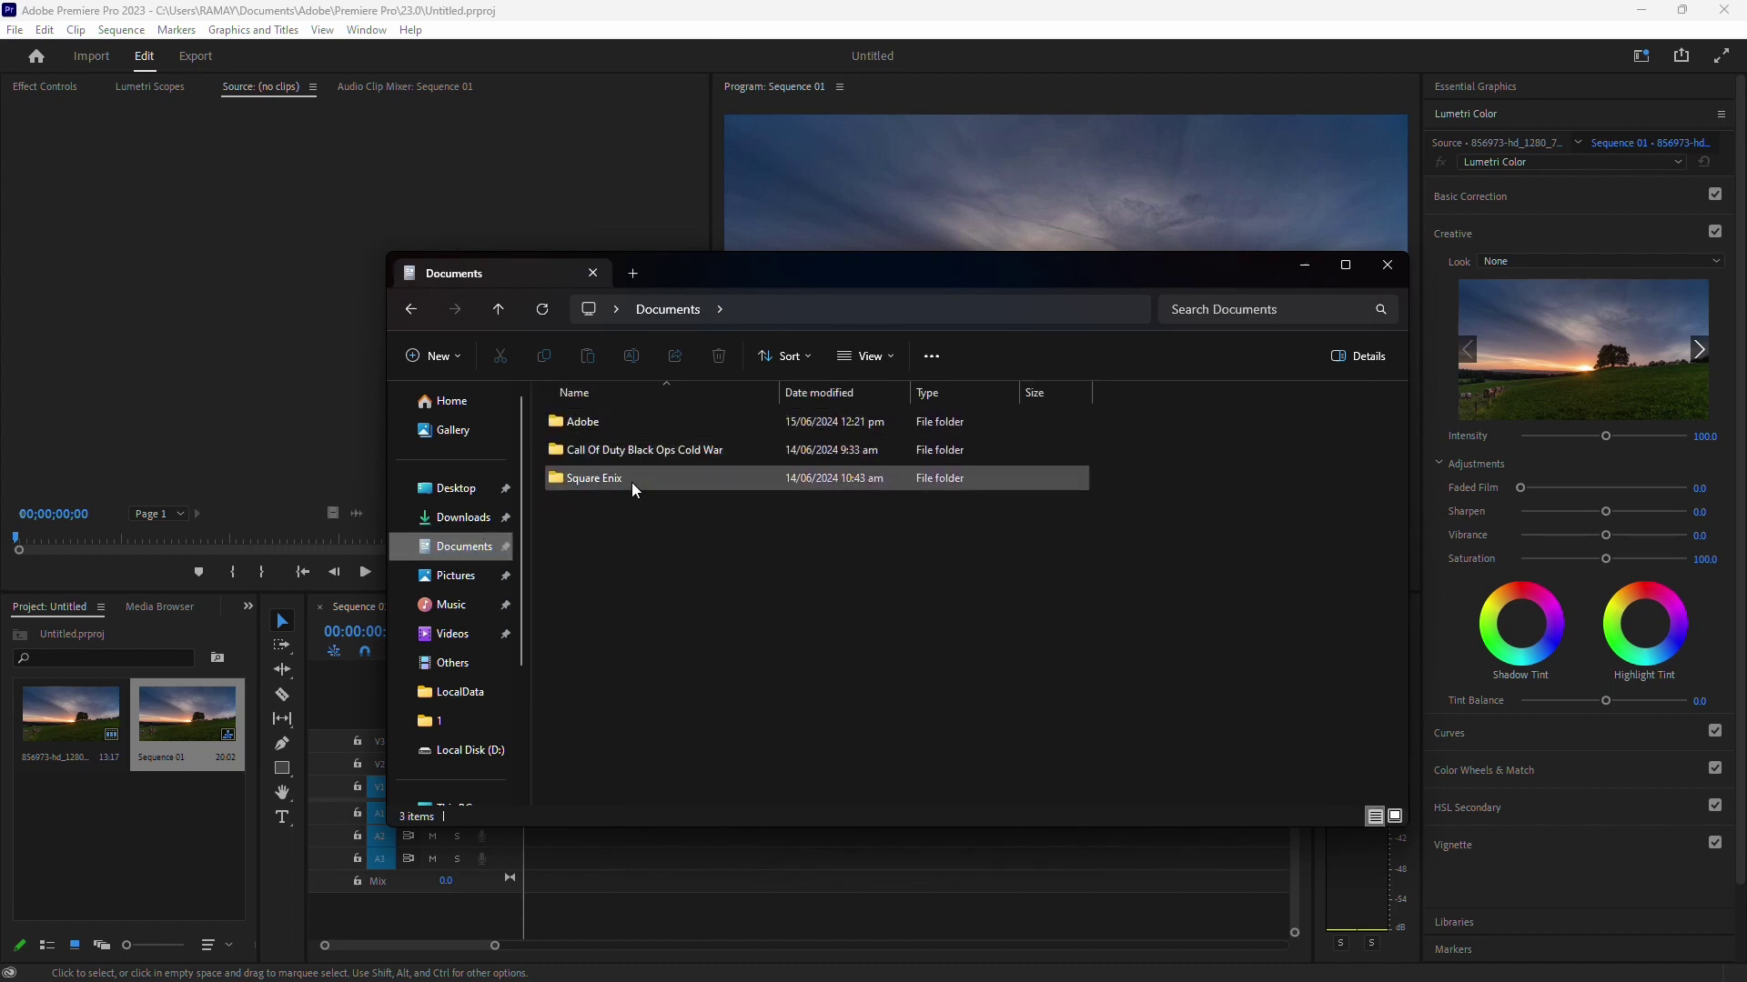
{"action": "double_click", "coordinate": [614, 419]}
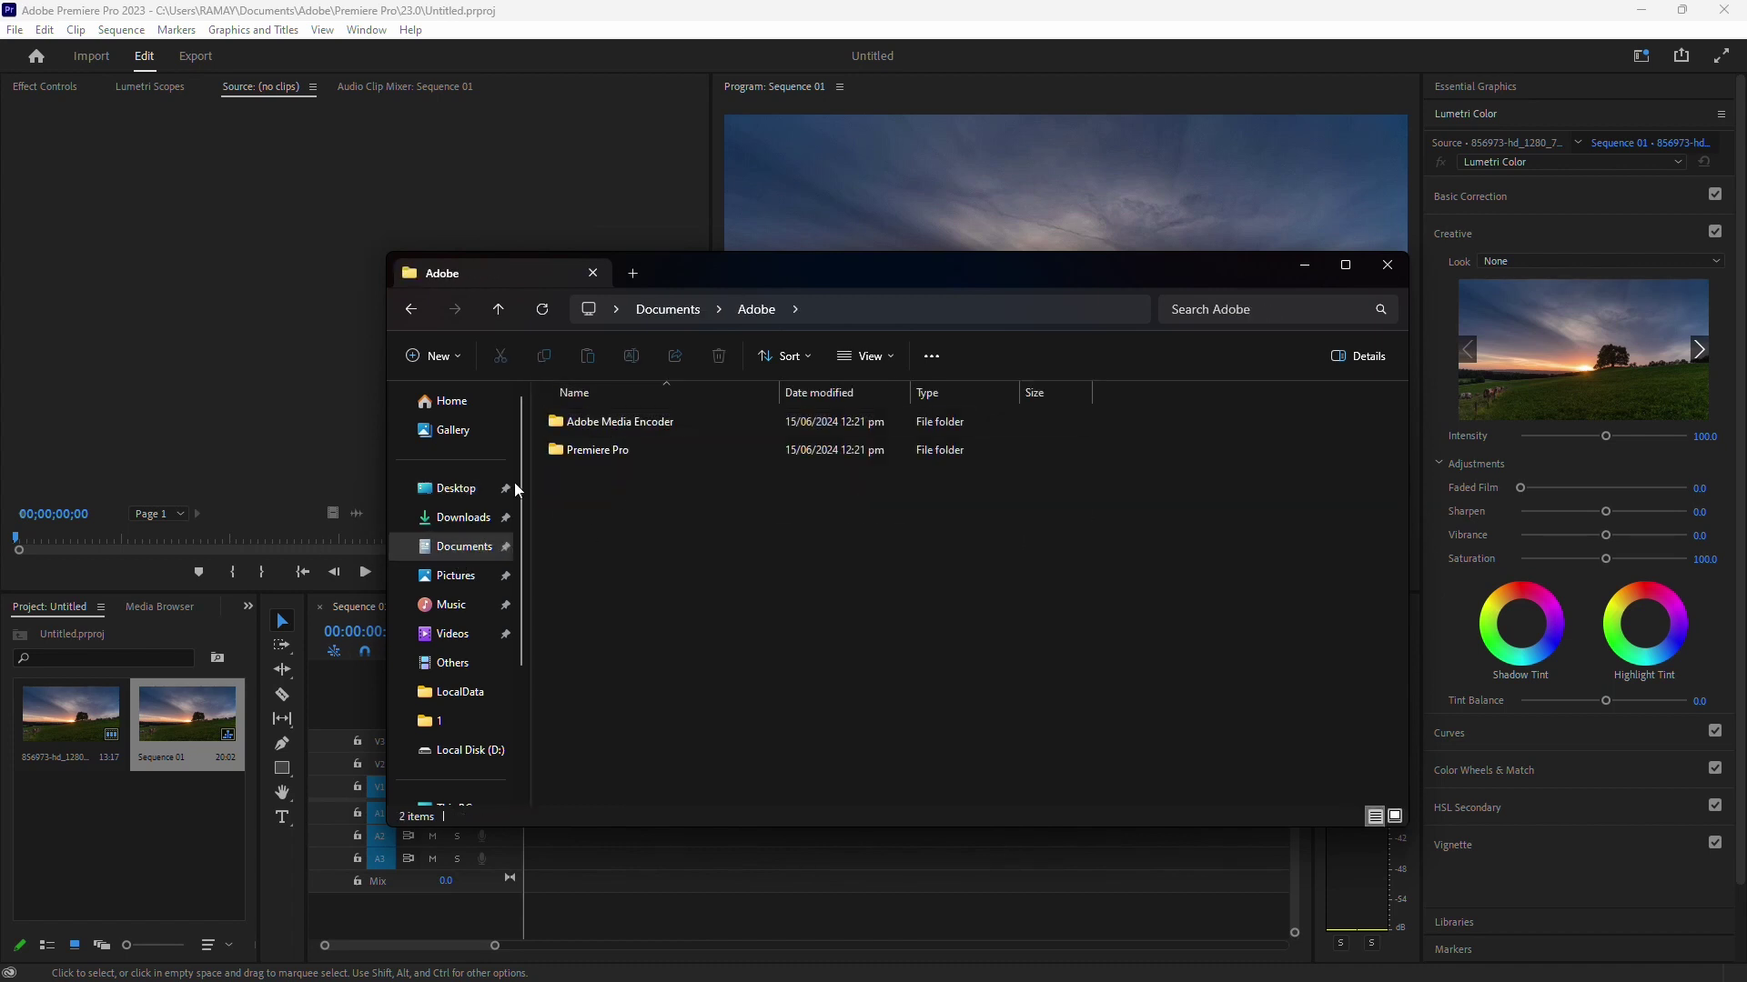
{"action": "left_click", "coordinate": [630, 455]}
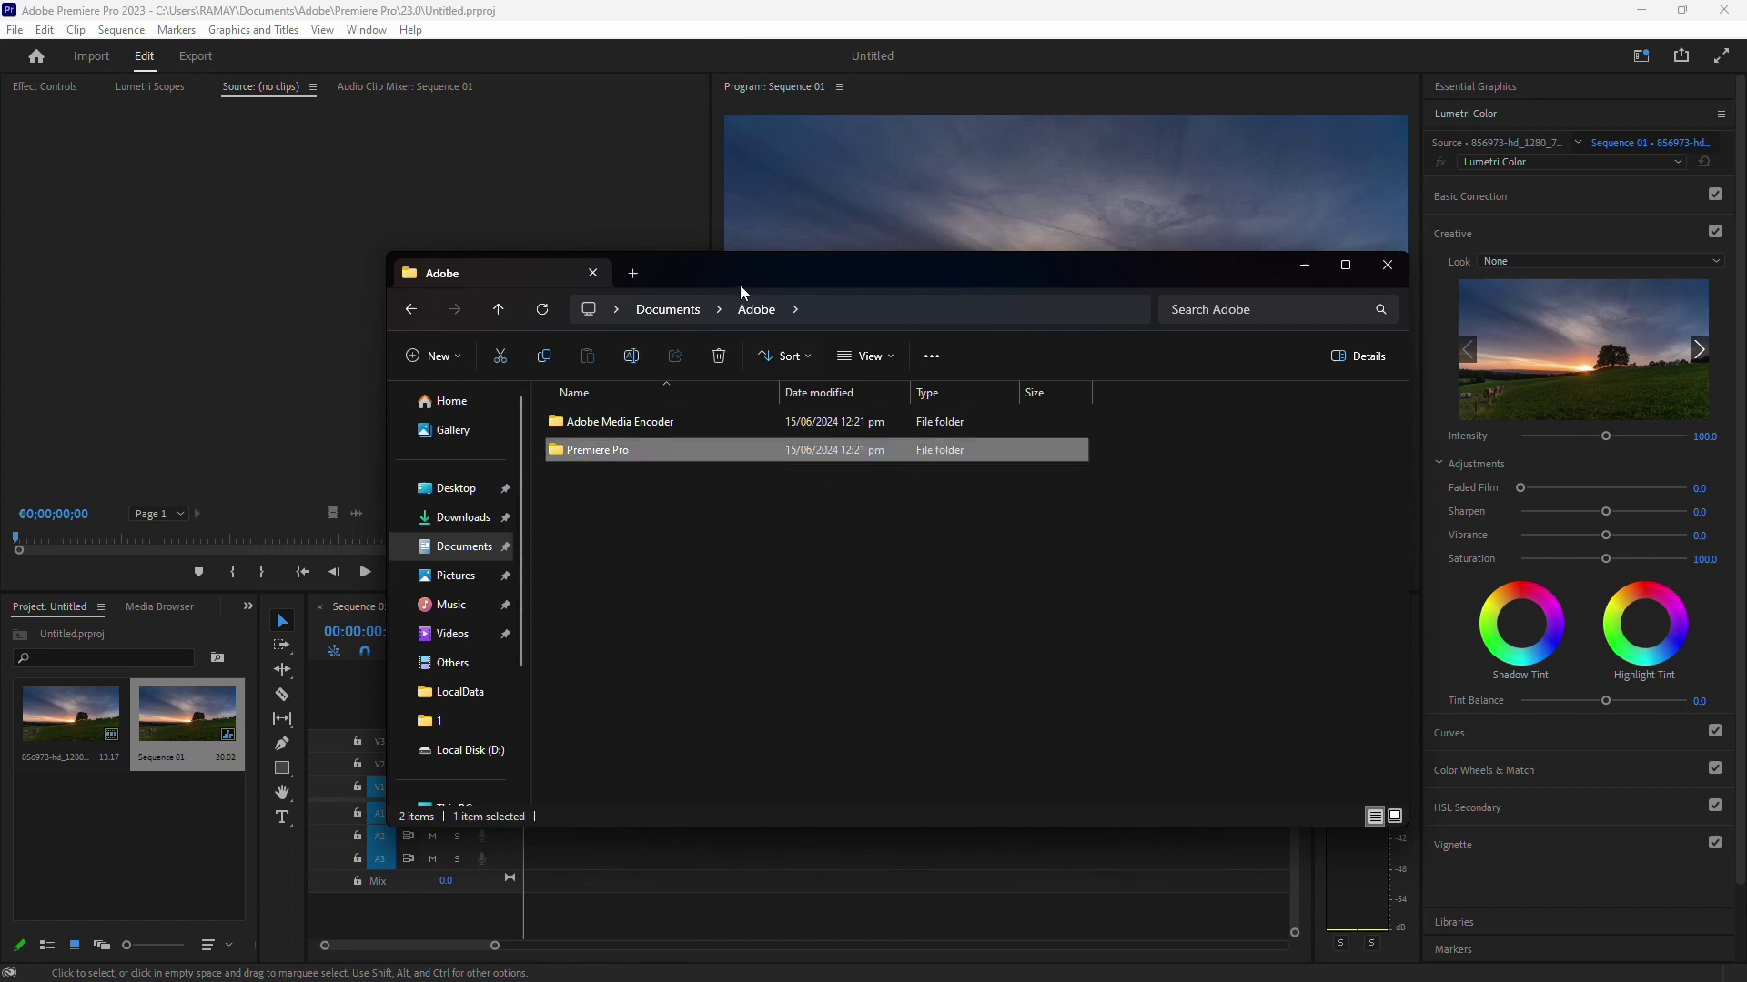
{"action": "left_click", "coordinate": [613, 457]}
{"action": "left_click", "coordinate": [659, 543]}
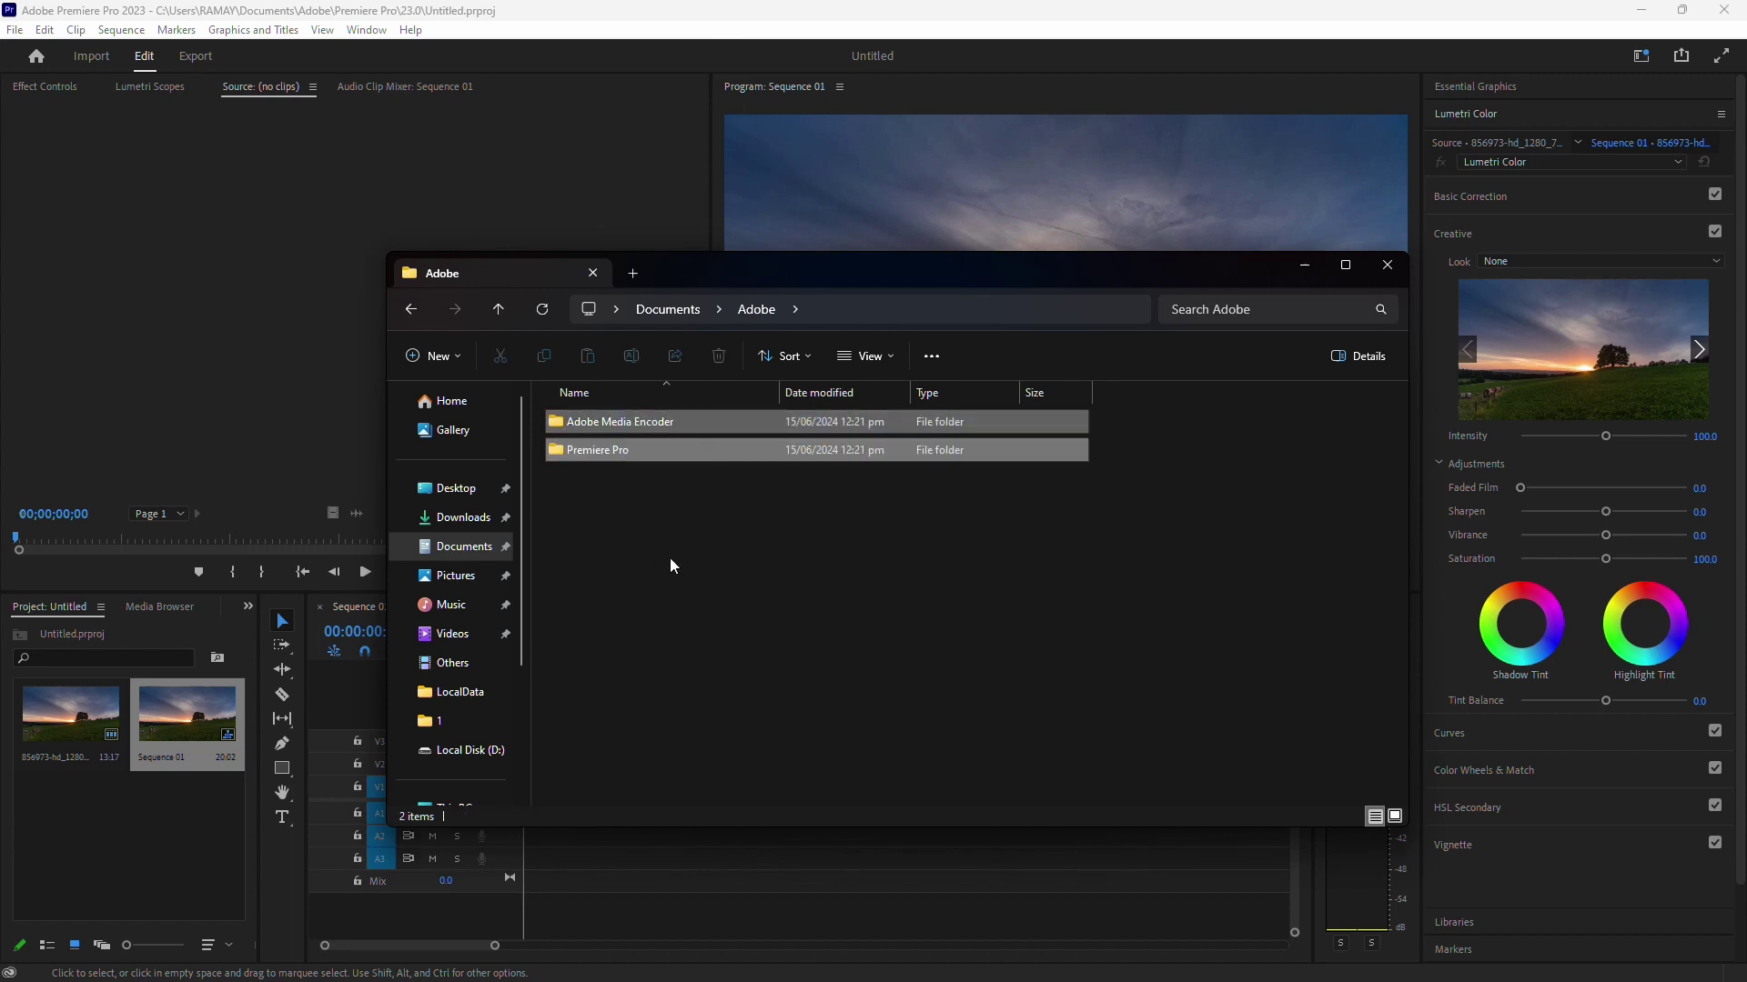
{"action": "double_click", "coordinate": [615, 457]}
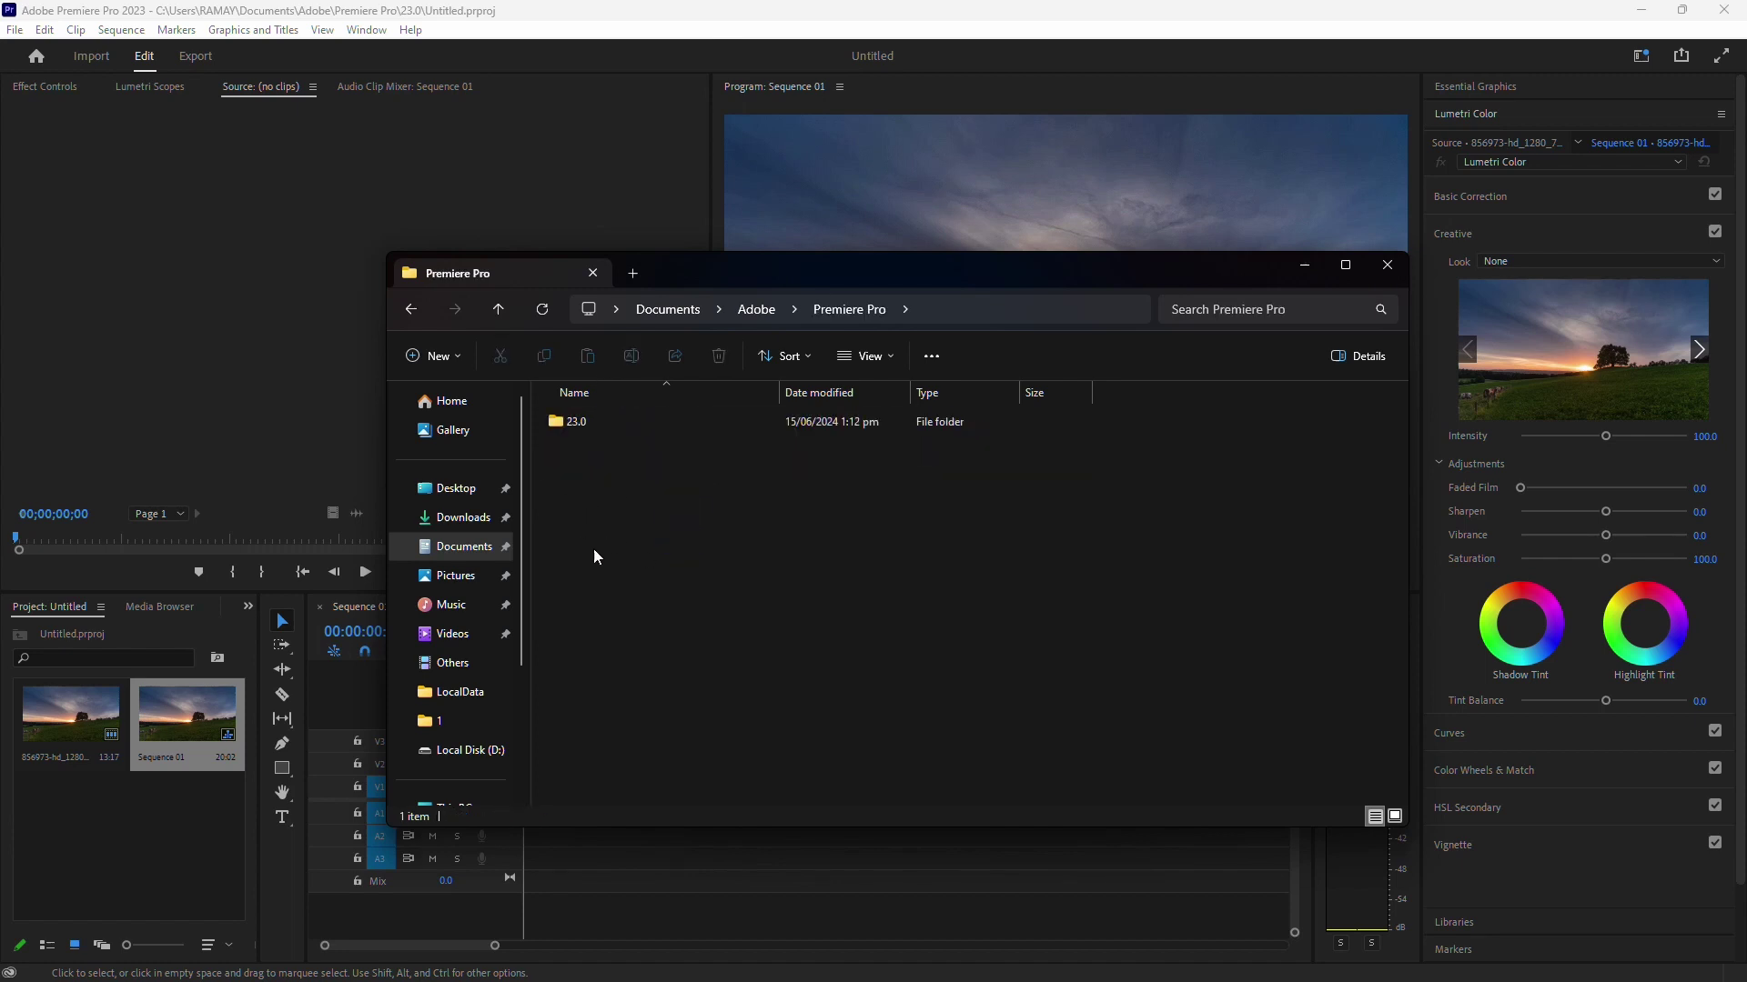
{"action": "mouse_move", "coordinate": [577, 422]}
{"action": "double_click", "coordinate": [588, 427]}
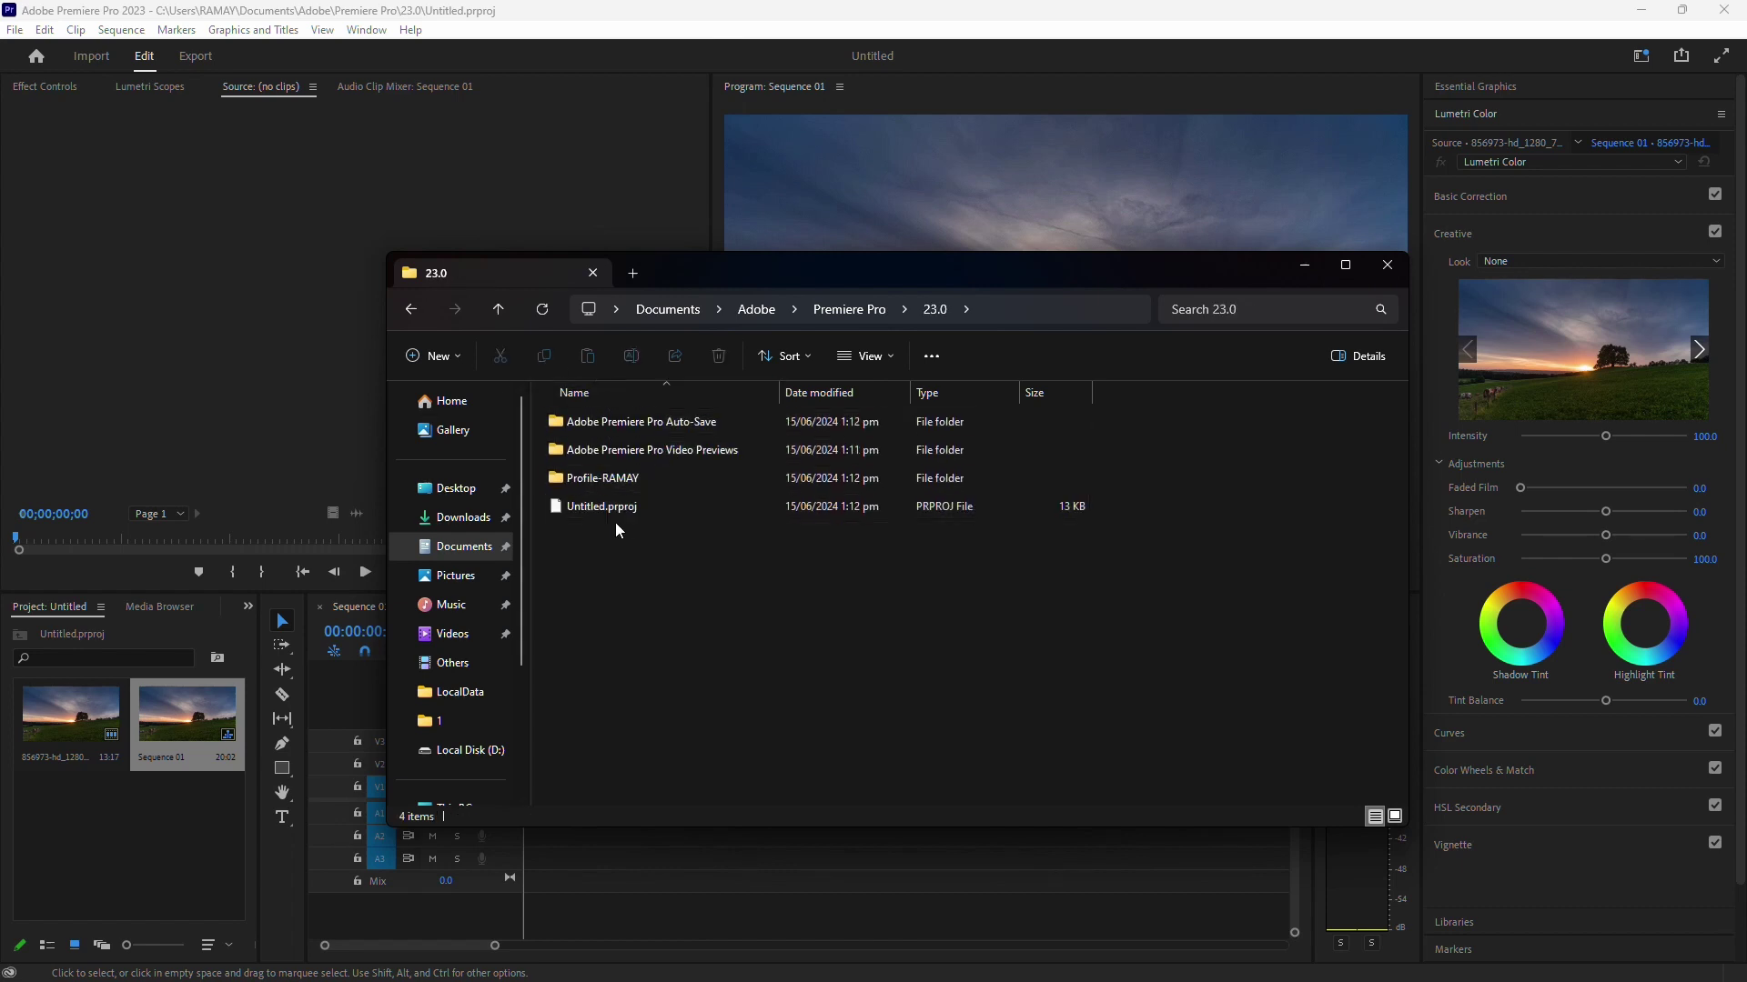
{"action": "left_click", "coordinate": [671, 421]}
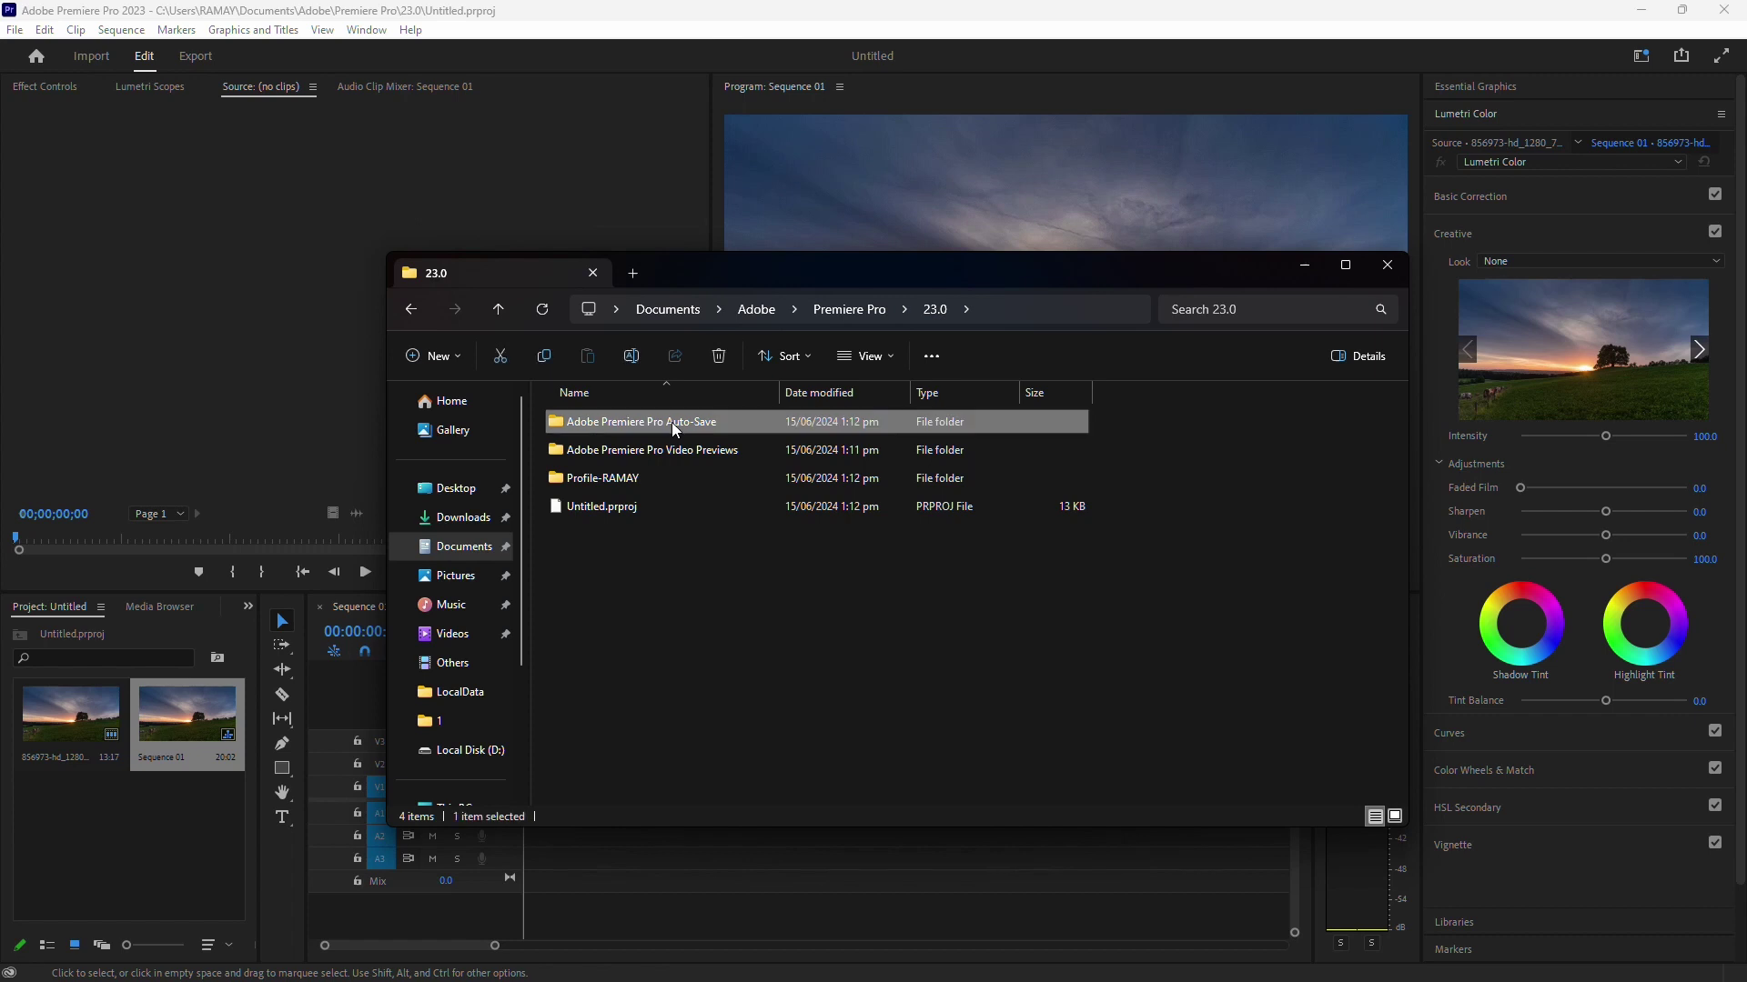
- Open the Auto-Save folder and sort its project files by date modified
{"action": "double_click", "coordinate": [671, 422]}
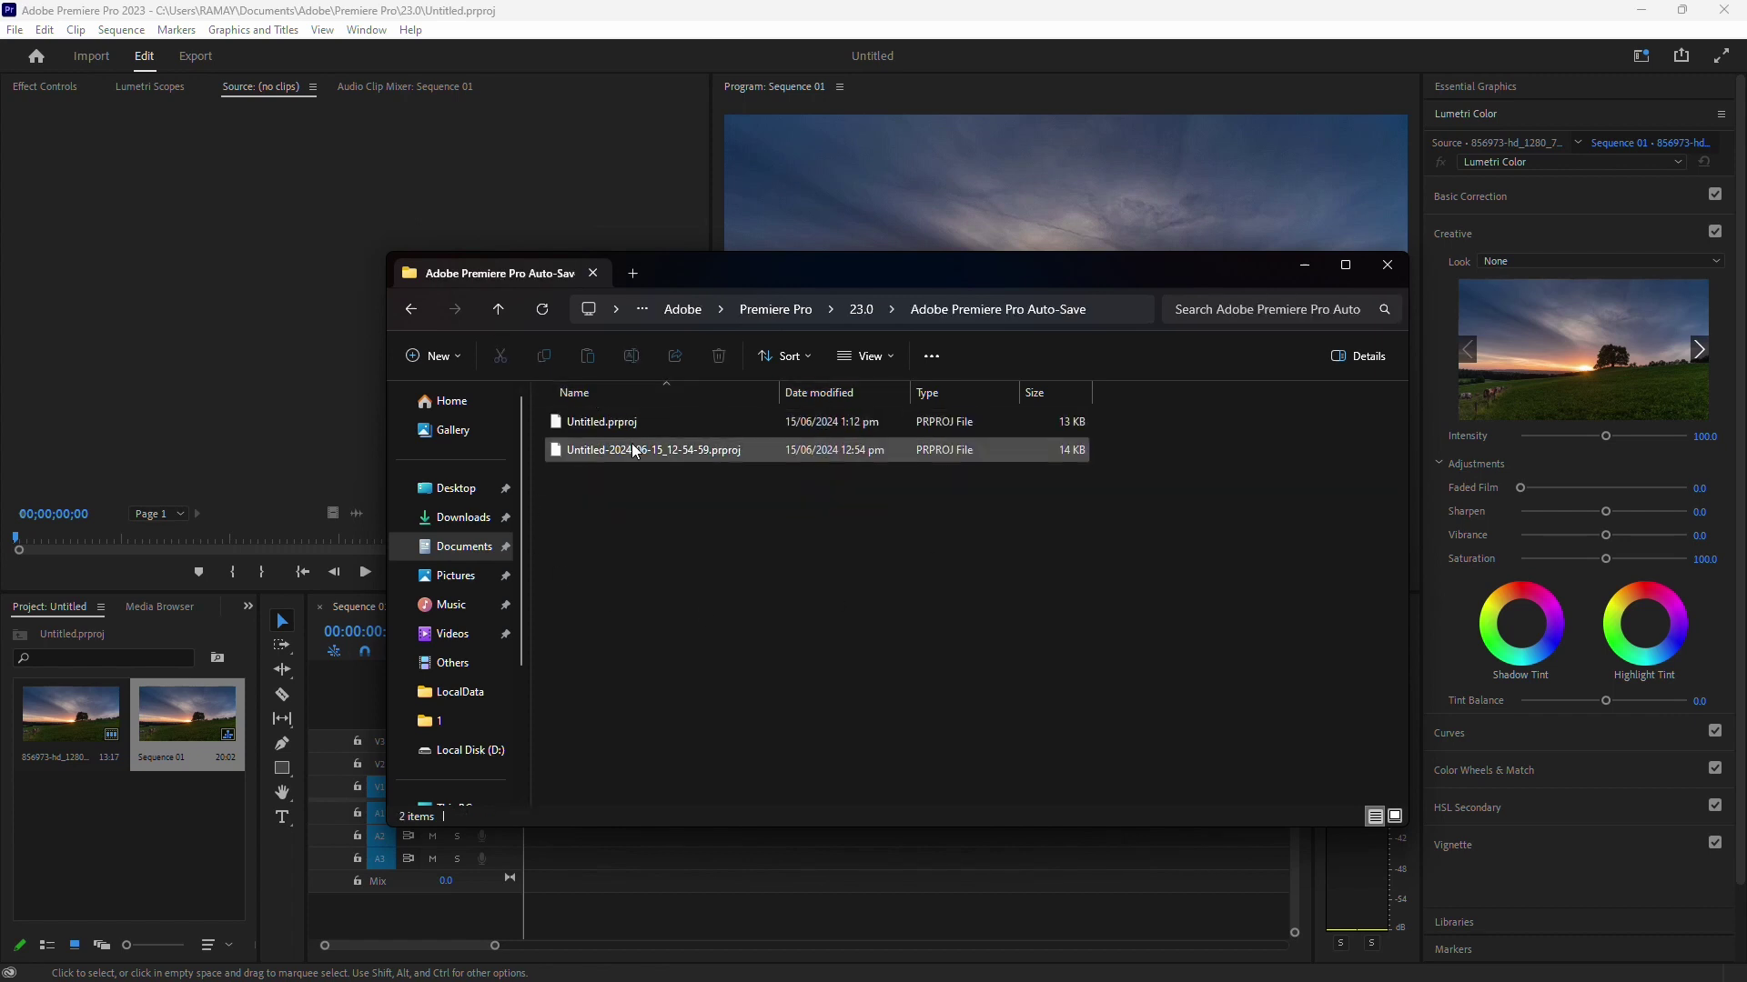
{"action": "mouse_move", "coordinate": [755, 589]}
{"action": "left_mouse_down"}
{"action": "mouse_move", "coordinate": [893, 403]}
{"action": "mouse_move", "coordinate": [740, 605]}
{"action": "left_mouse_up"}
{"action": "left_click", "coordinate": [608, 449]}
{"action": "left_click", "coordinate": [804, 549]}
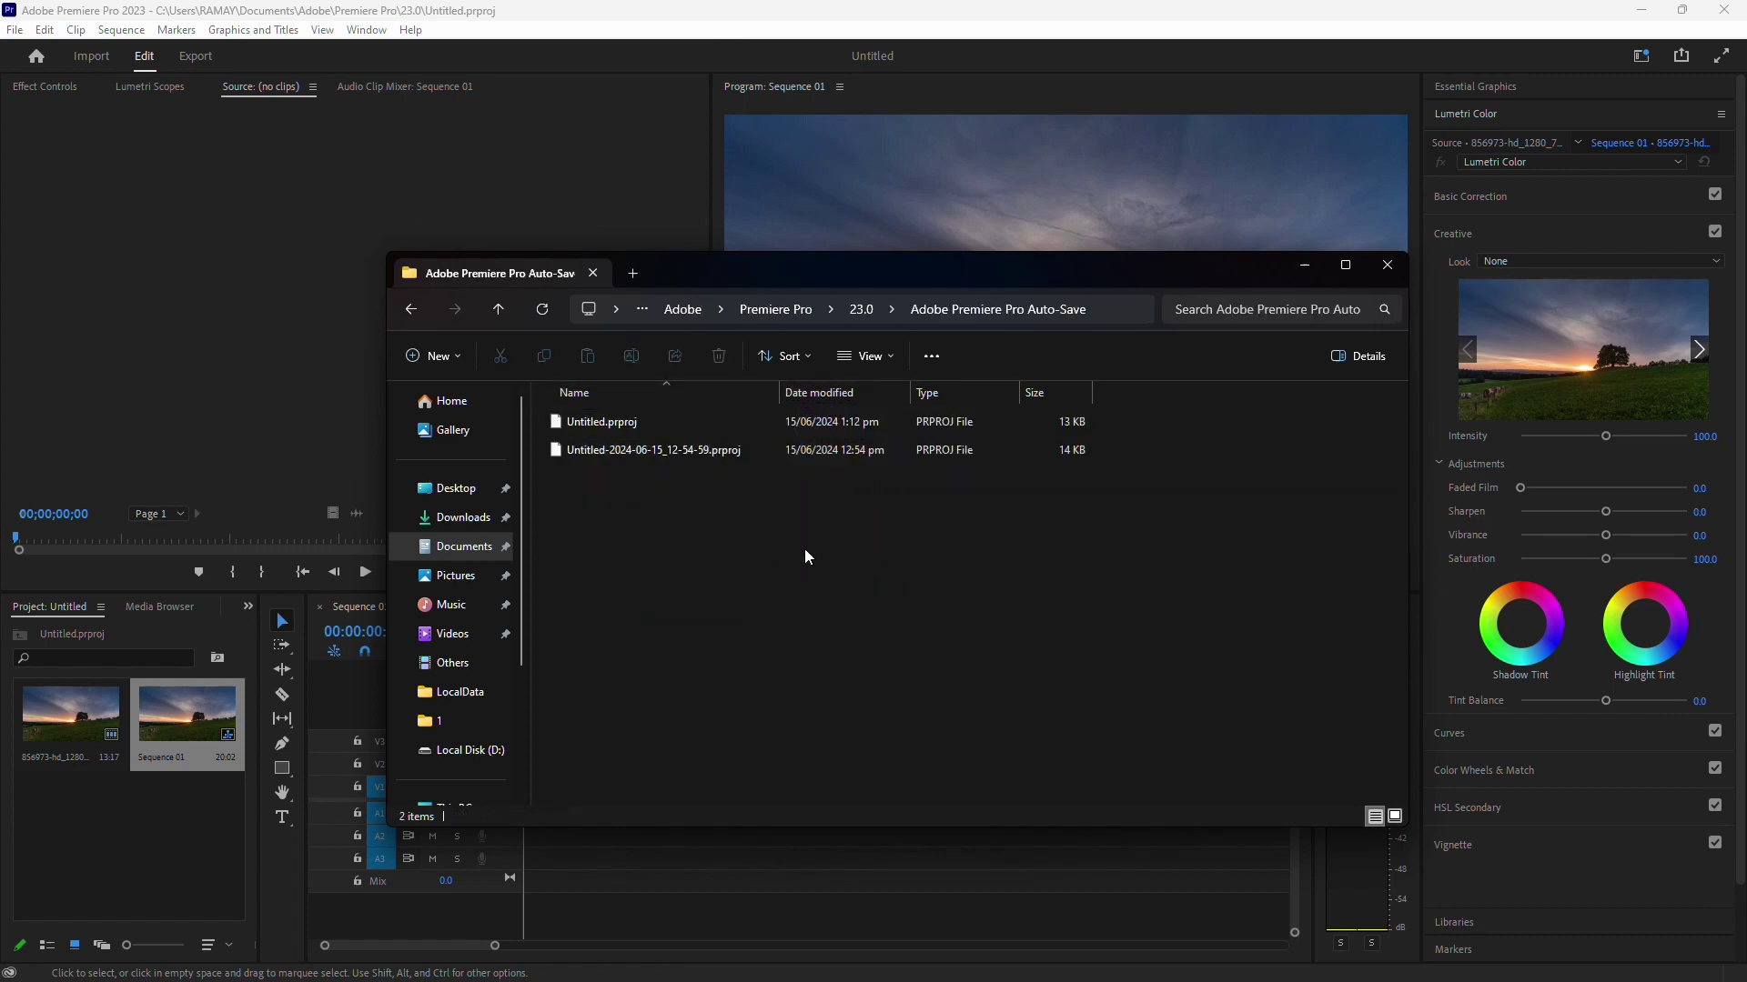
{"action": "left_click", "coordinate": [830, 395]}
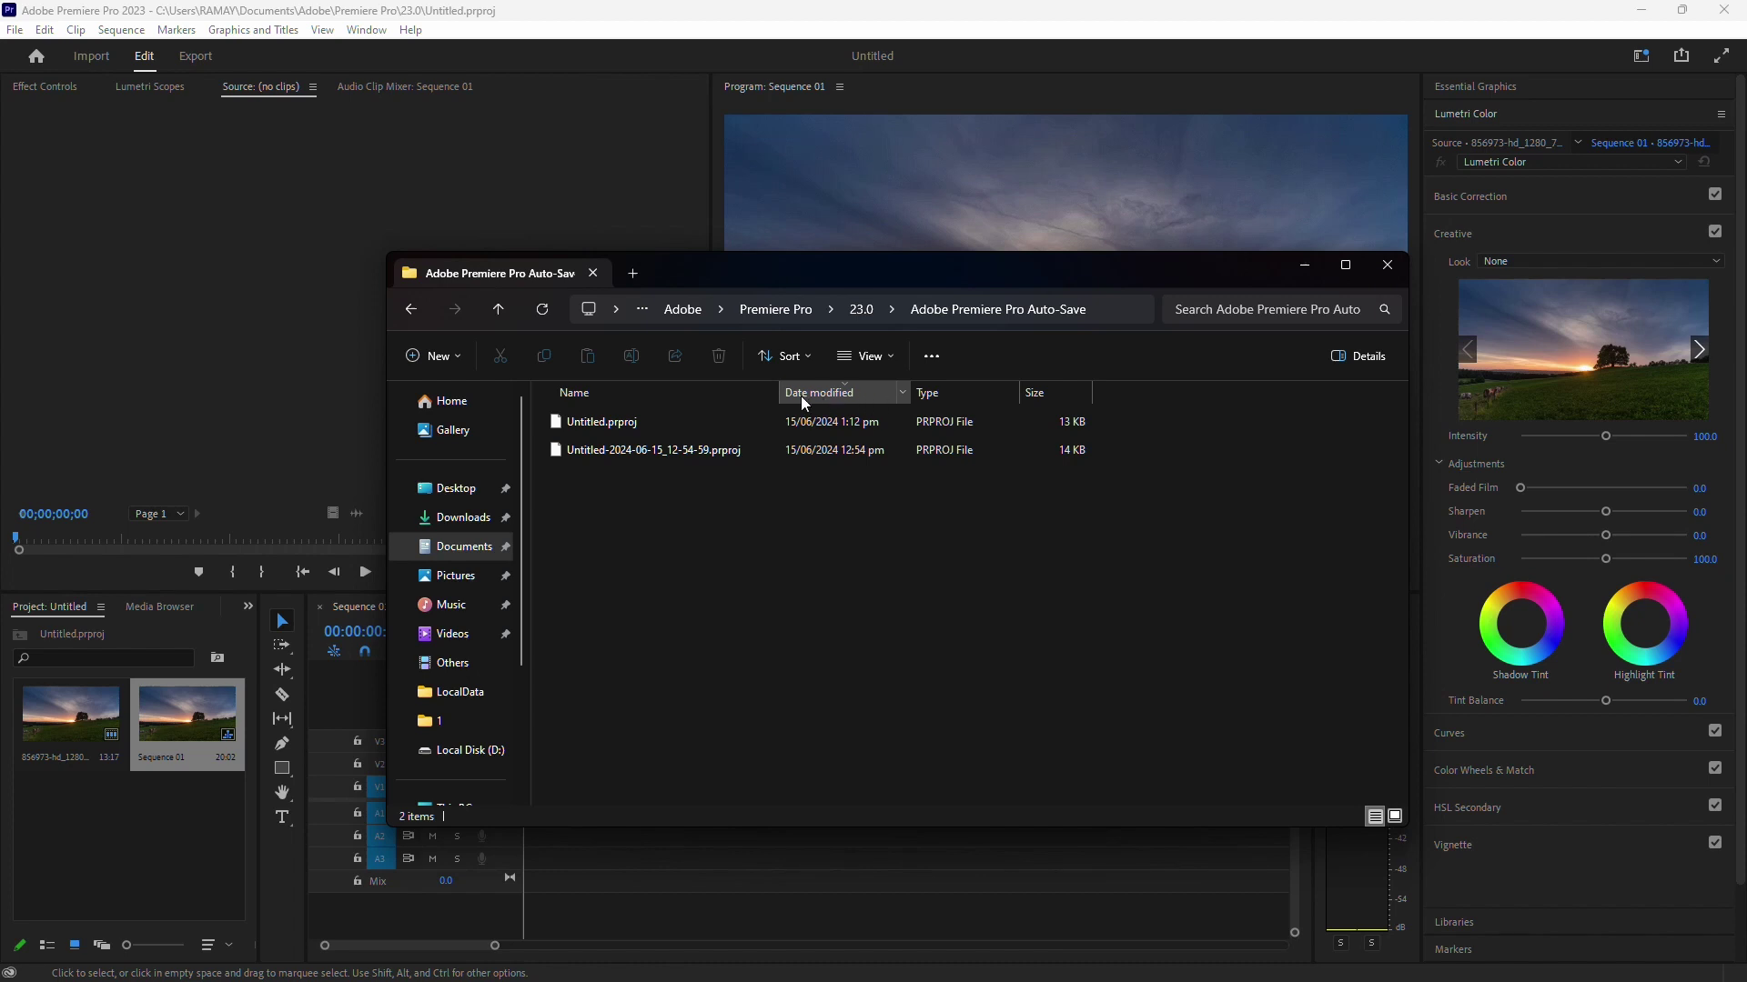
- Try opening Untitled-2024-06-15_12-54-59.prproj, then cancel the Select an app prompt
{"action": "right_click", "coordinate": [731, 515]}
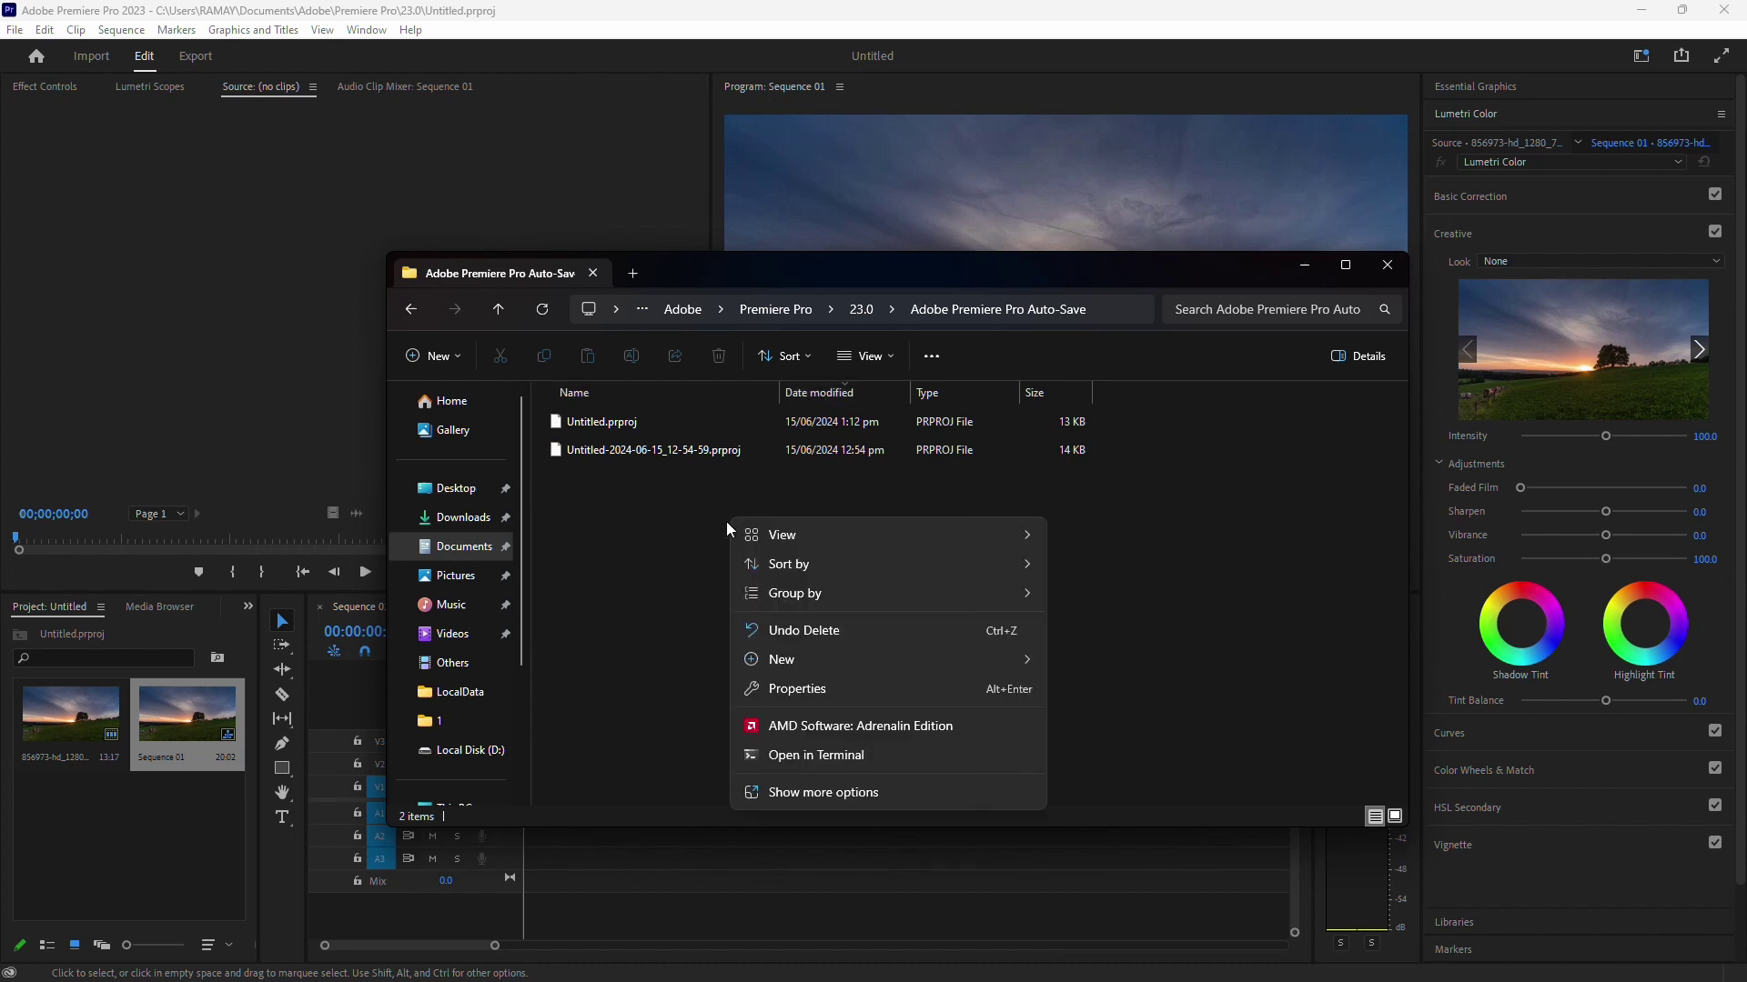
{"action": "key", "text": "Escape"}
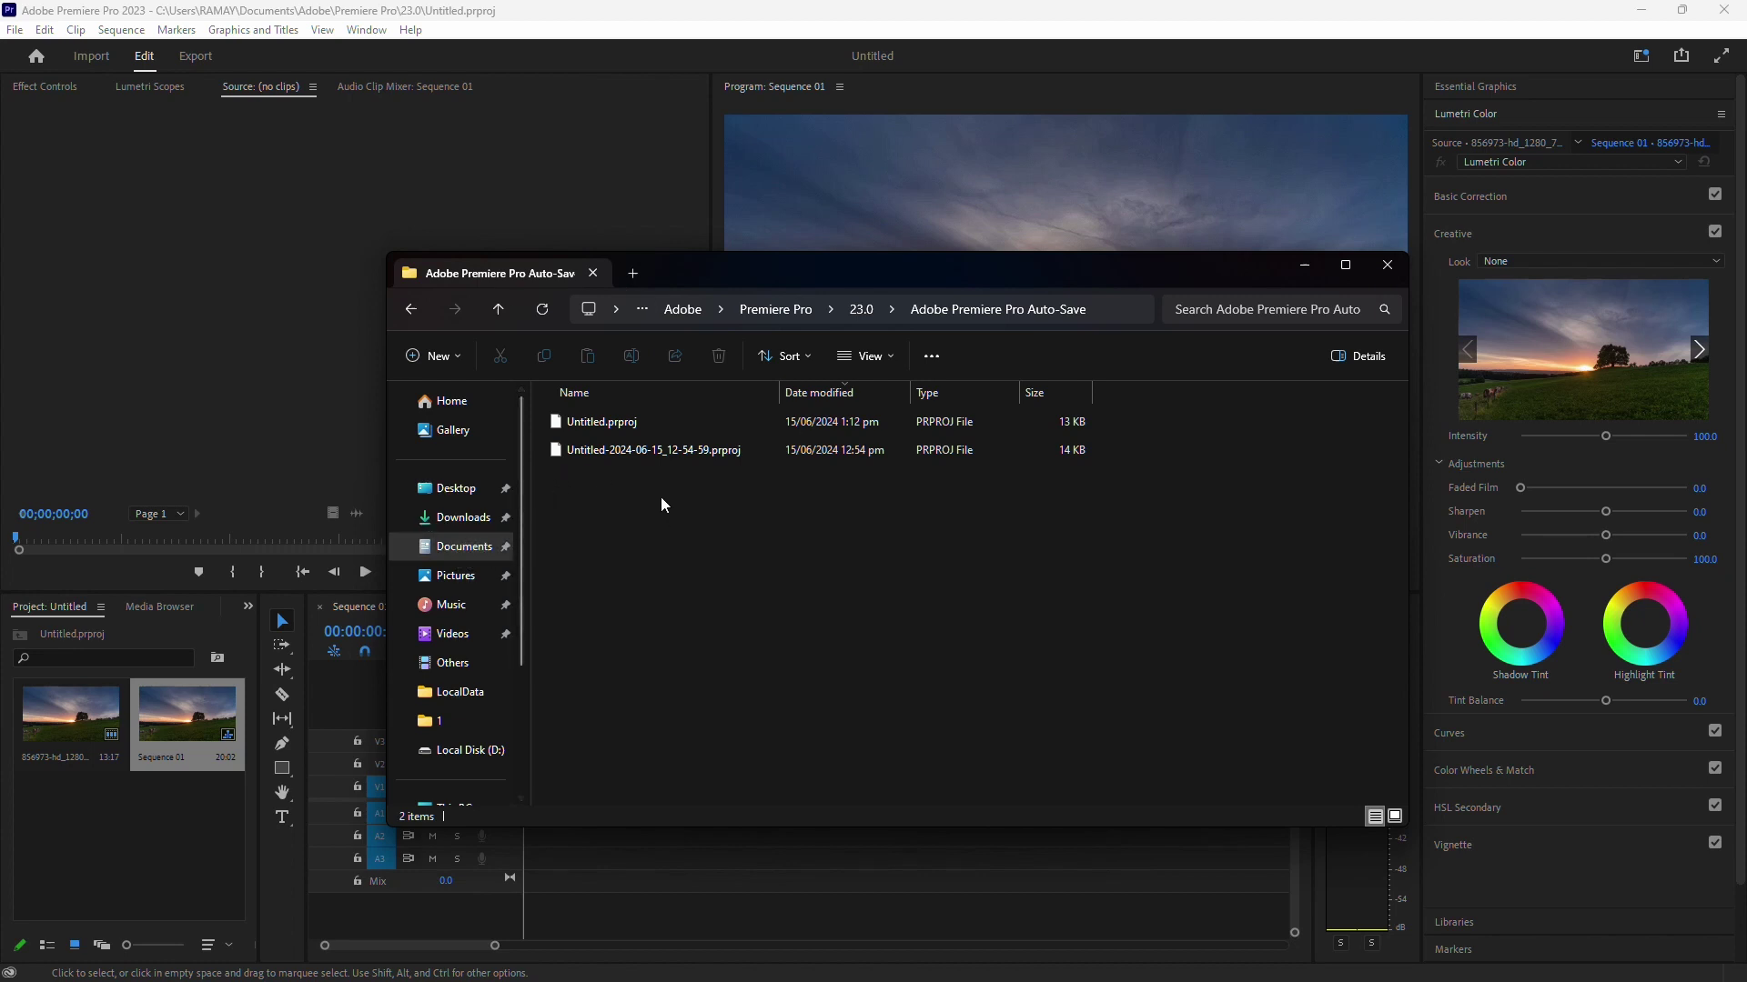
{"action": "double_click", "coordinate": [667, 457]}
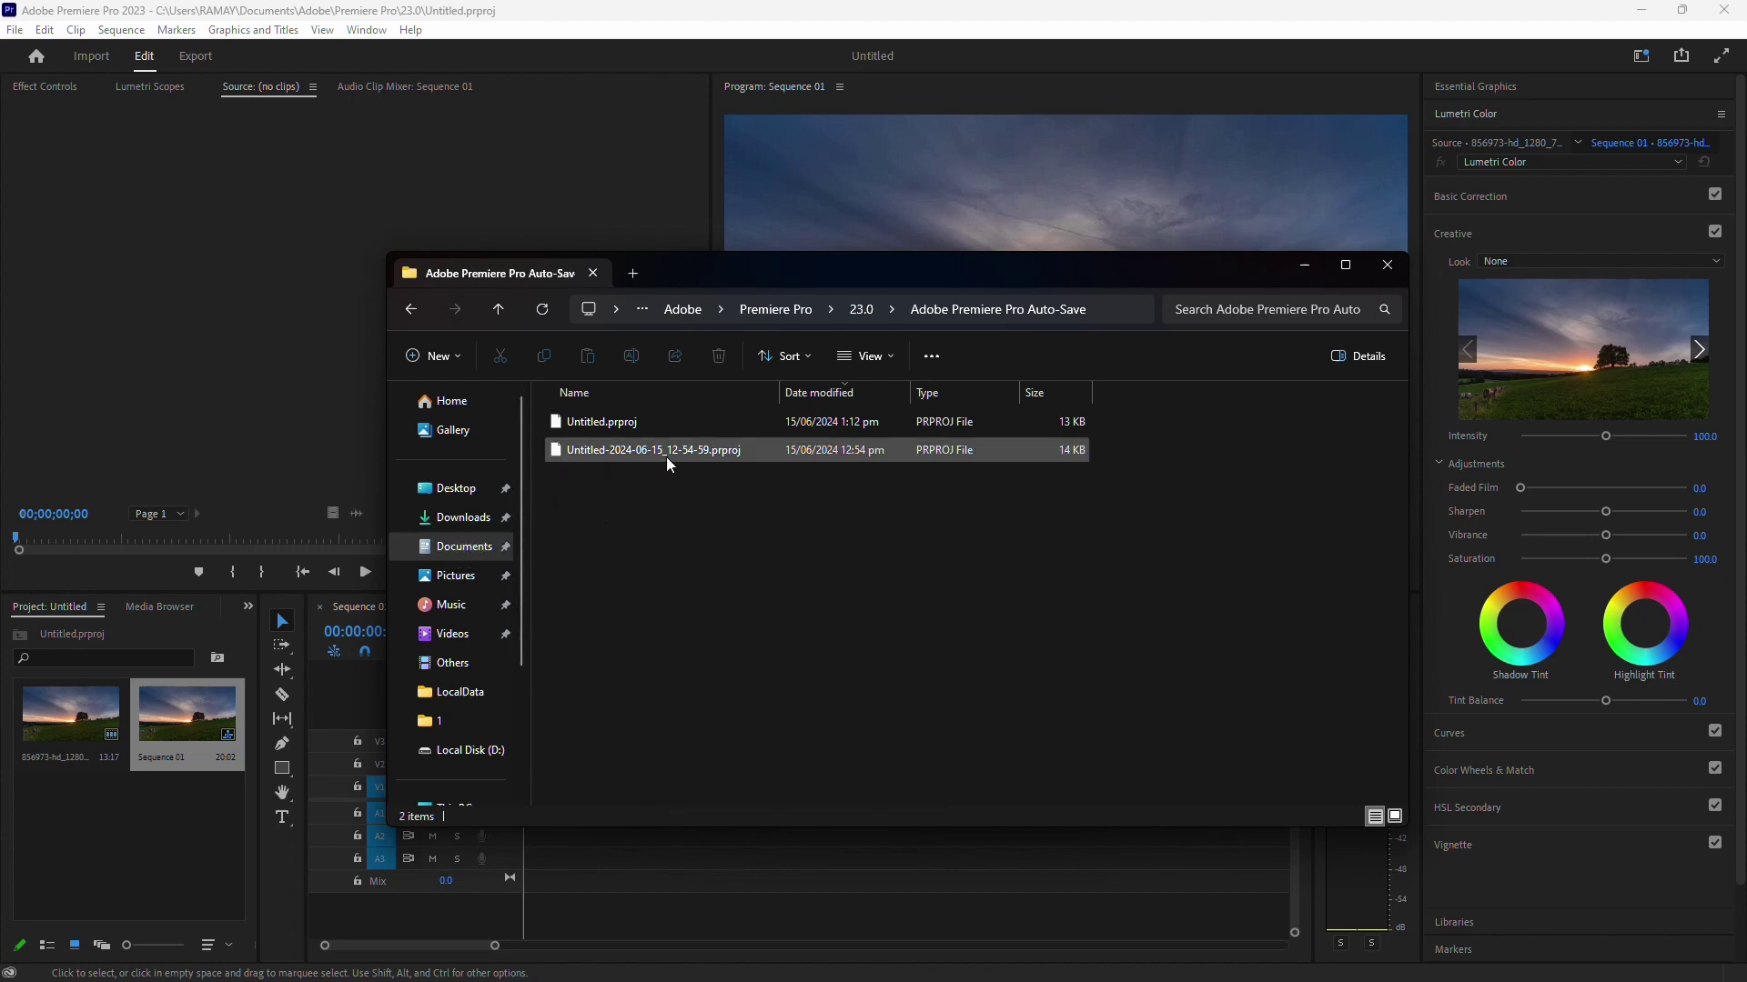
{"action": "left_click", "coordinate": [631, 494]}
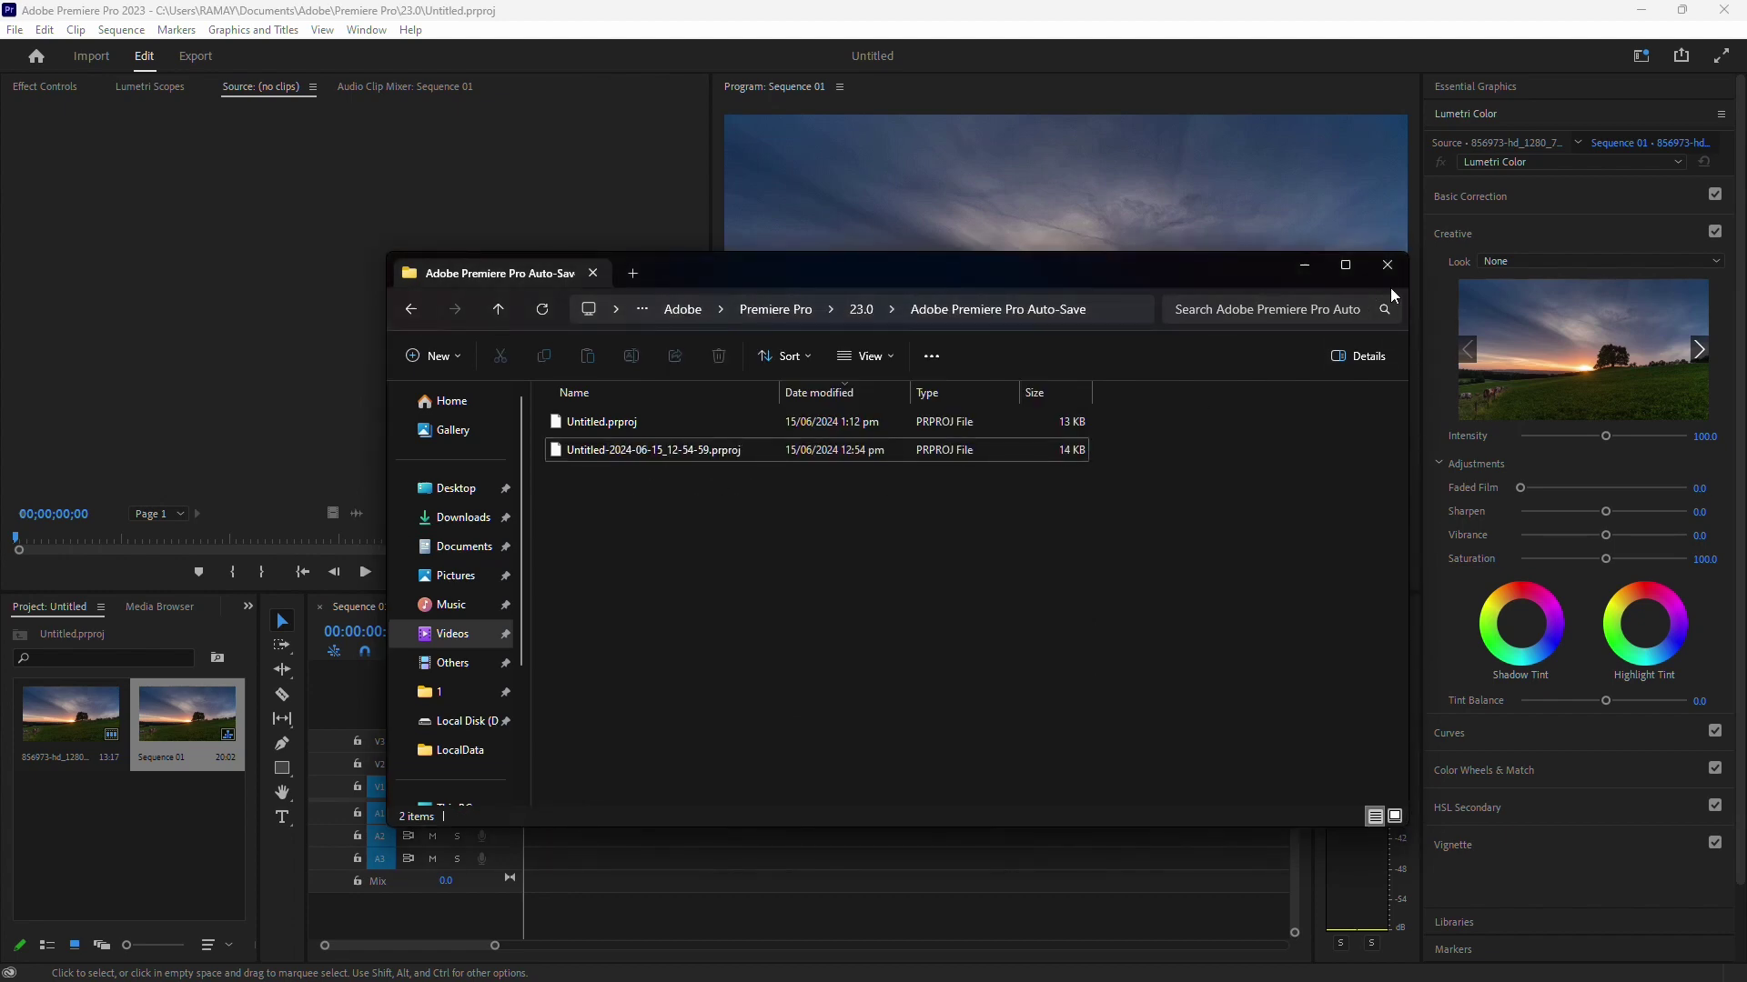
- Close File Explorer to return to the Untitled project and Sequence 01 in Premiere Pro
{"action": "left_click", "coordinate": [1388, 266]}
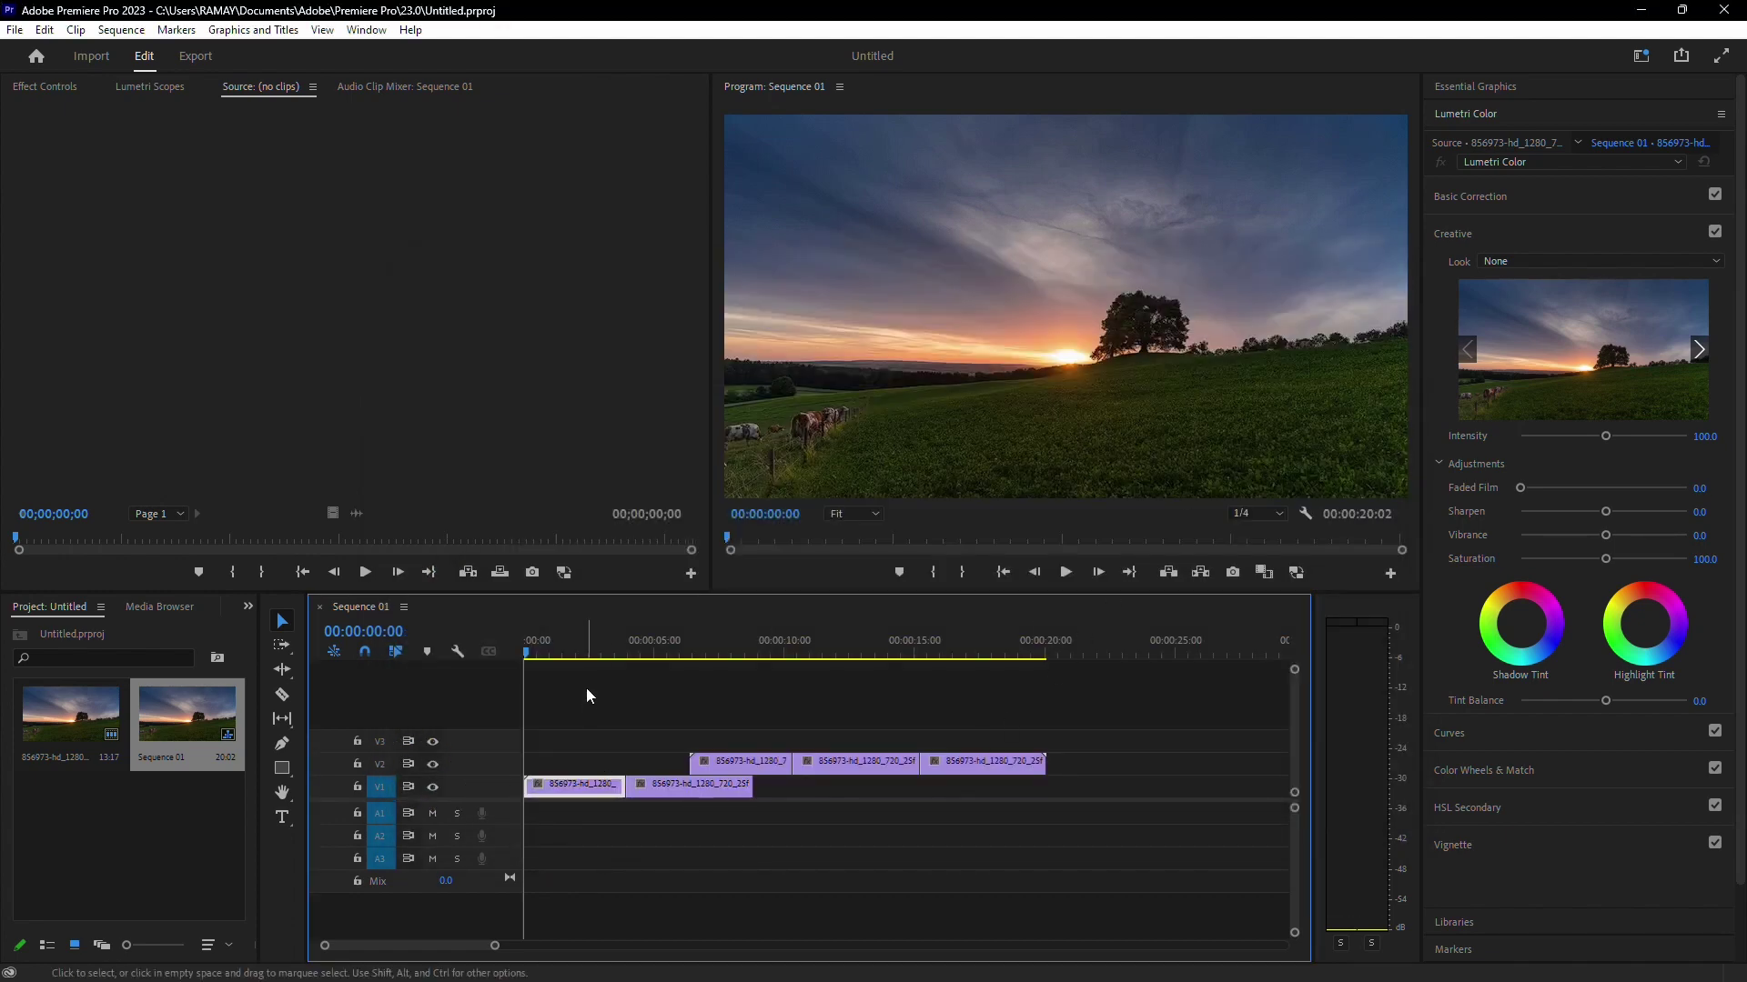